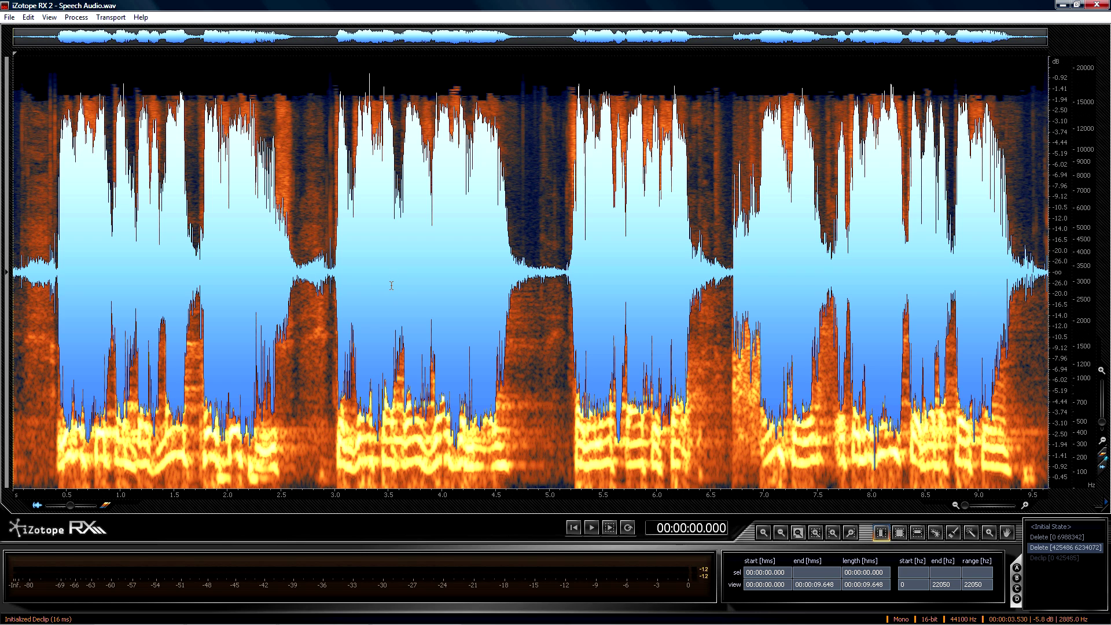
Step: Play Speech Audio.wav from the start to hear the clipping distortion
{"action": "key", "text": "space"}
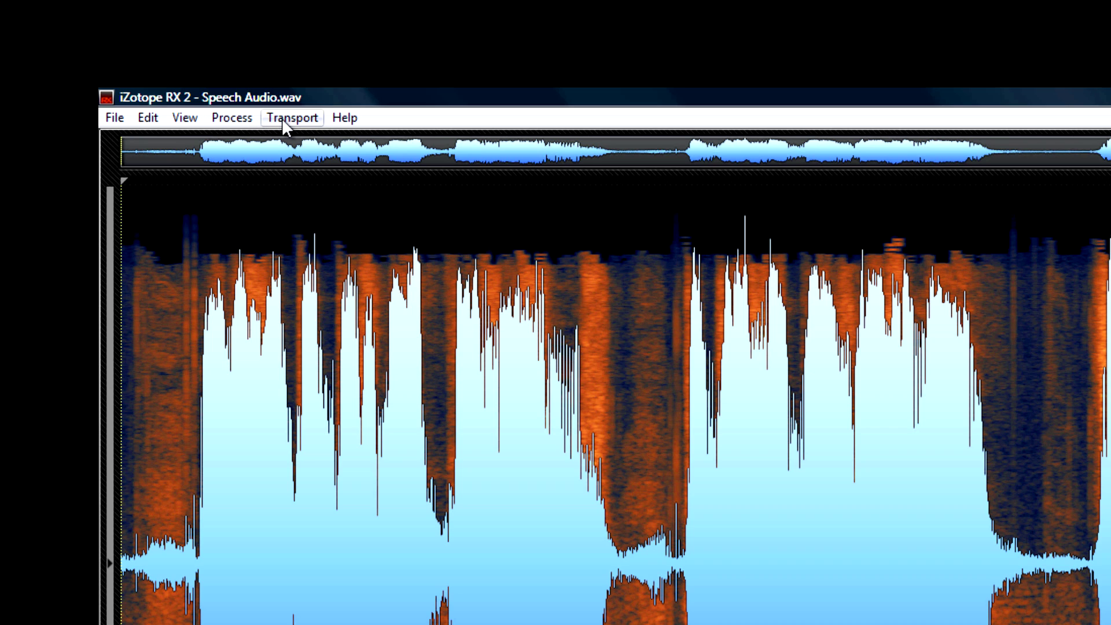
{"action": "left_click", "coordinate": [233, 118]}
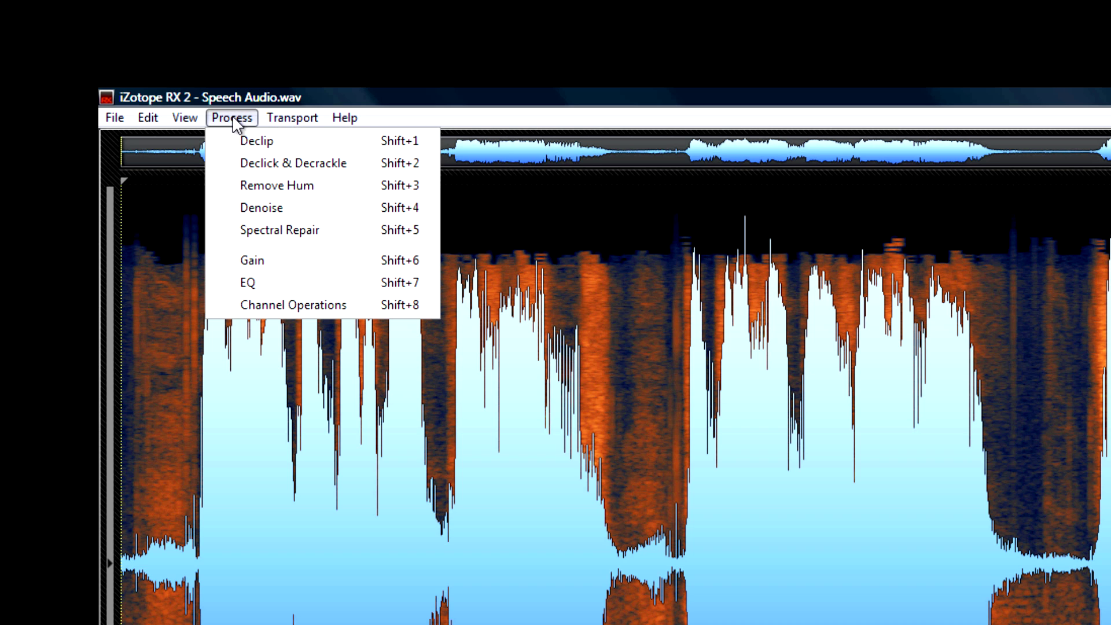
Step: Open Declip, check the Quality options, and choose High quality
{"action": "left_click", "coordinate": [262, 149]}
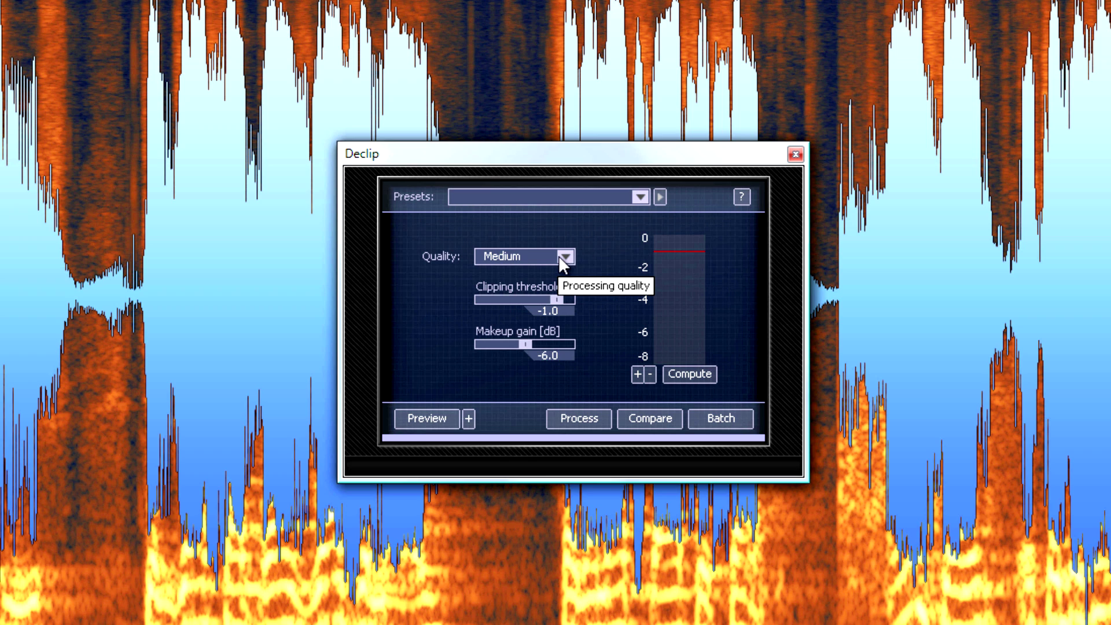
{"action": "left_click", "coordinate": [562, 257]}
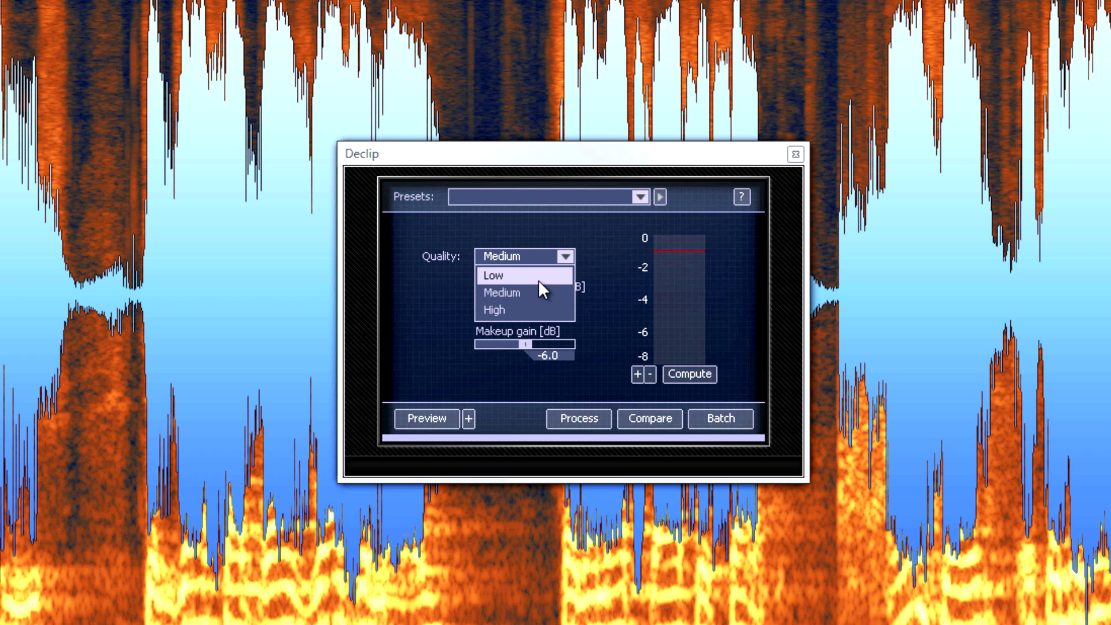
{"action": "left_click", "coordinate": [561, 256]}
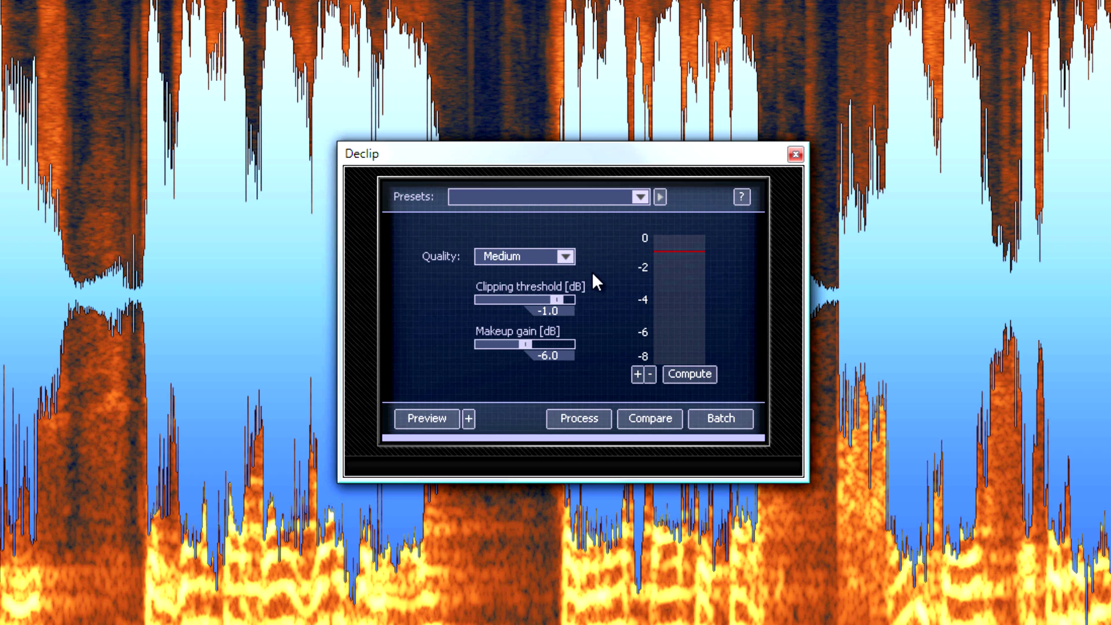
{"action": "left_click", "coordinate": [560, 253]}
Step: Confirm High quality and compute the clipping histogram, showing levels around -4 to -8 dB
{"action": "left_click", "coordinate": [532, 308]}
{"action": "left_click", "coordinate": [893, 284]}
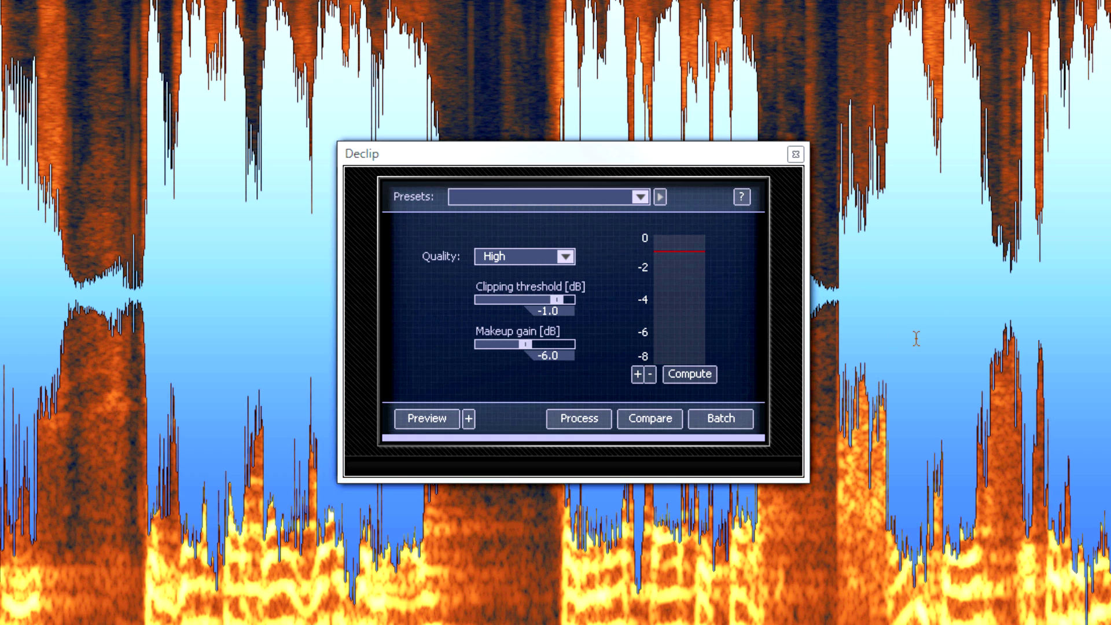
{"action": "left_click", "coordinate": [693, 373]}
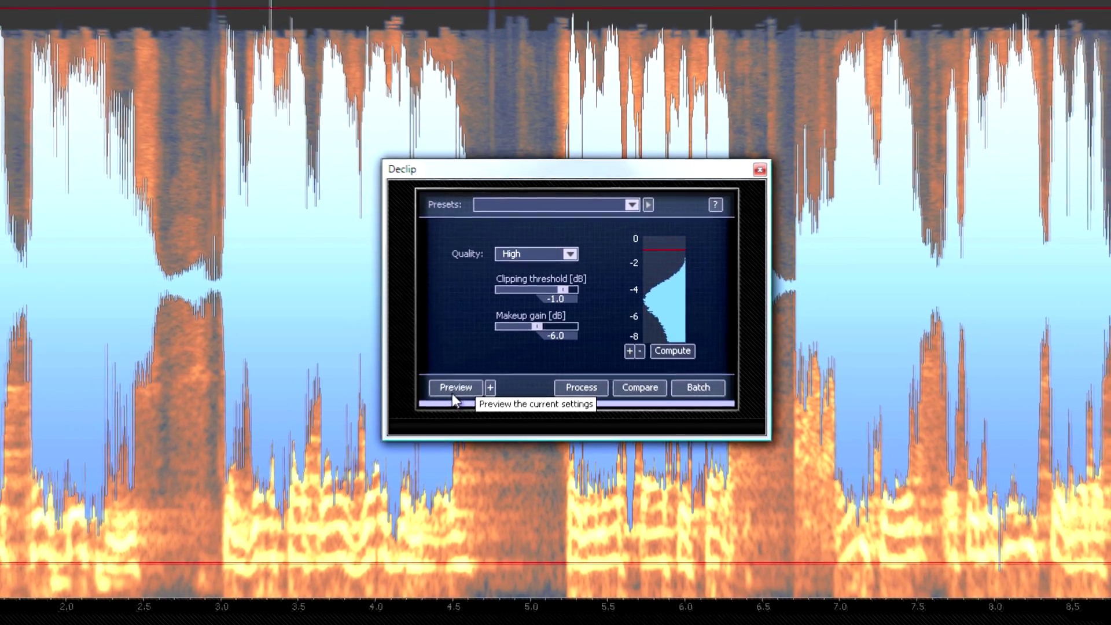
Step: Audition Declip, then set threshold to -5.5 dB and makeup gain to -8.0 dB and preview
{"action": "left_click", "coordinate": [422, 423]}
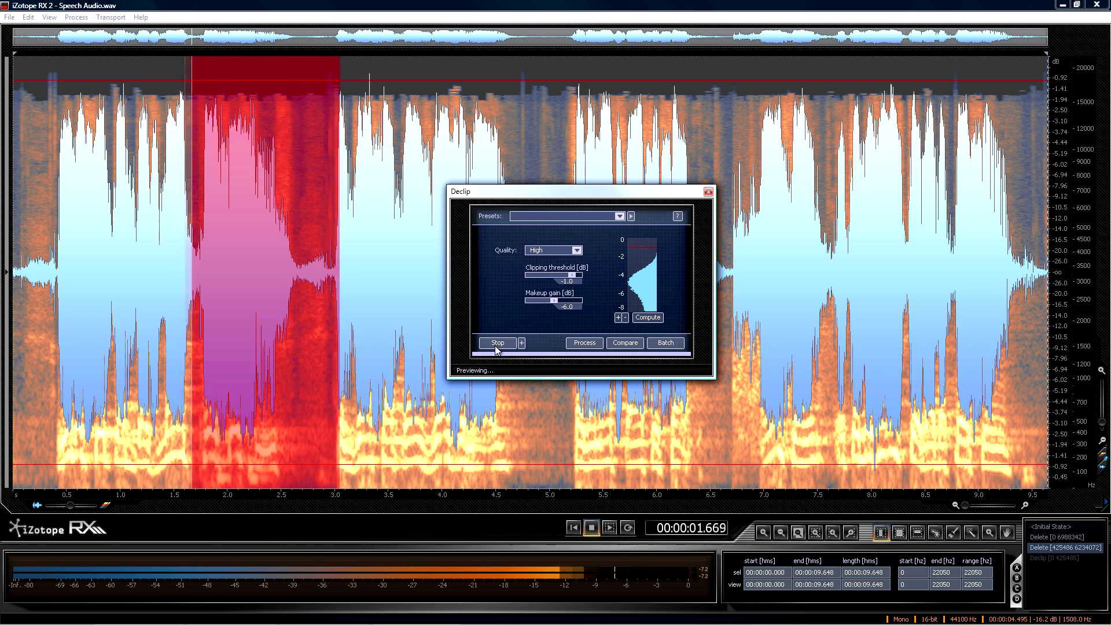
{"action": "left_click", "coordinate": [467, 374]}
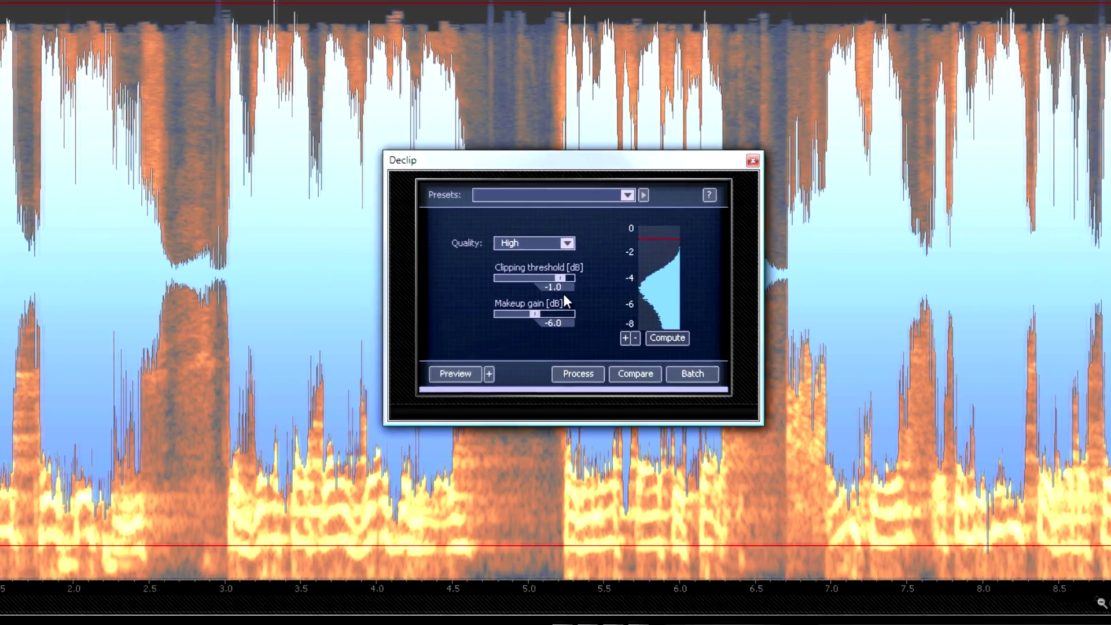
{"action": "left_click_drag", "start_coordinate": [560, 277], "coordinate": [503, 309]}
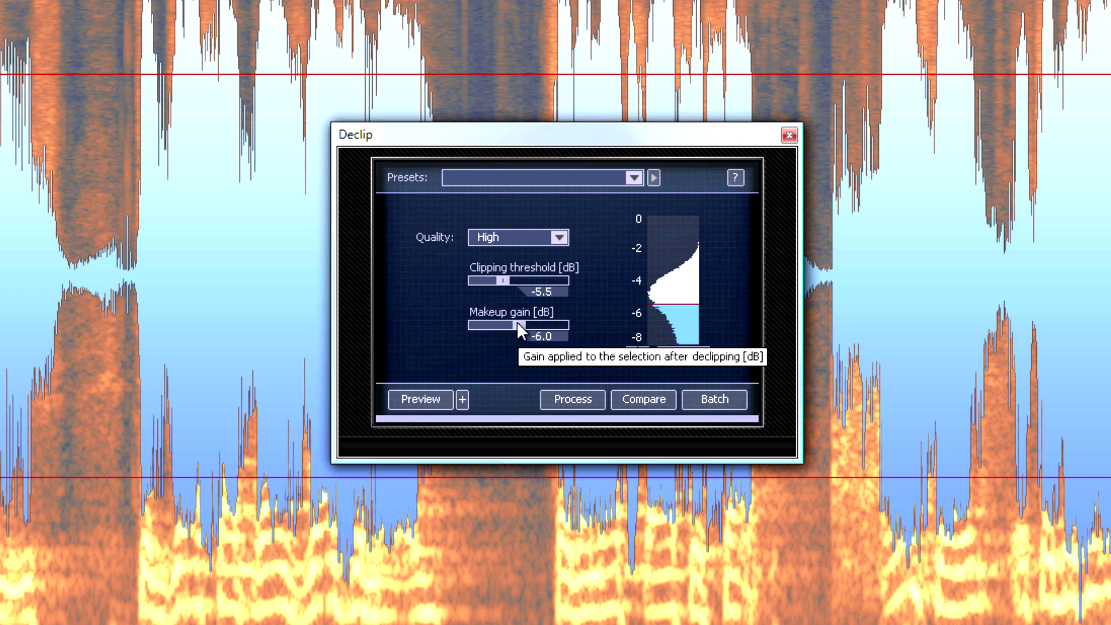
{"action": "left_click_drag", "start_coordinate": [518, 326], "coordinate": [505, 334]}
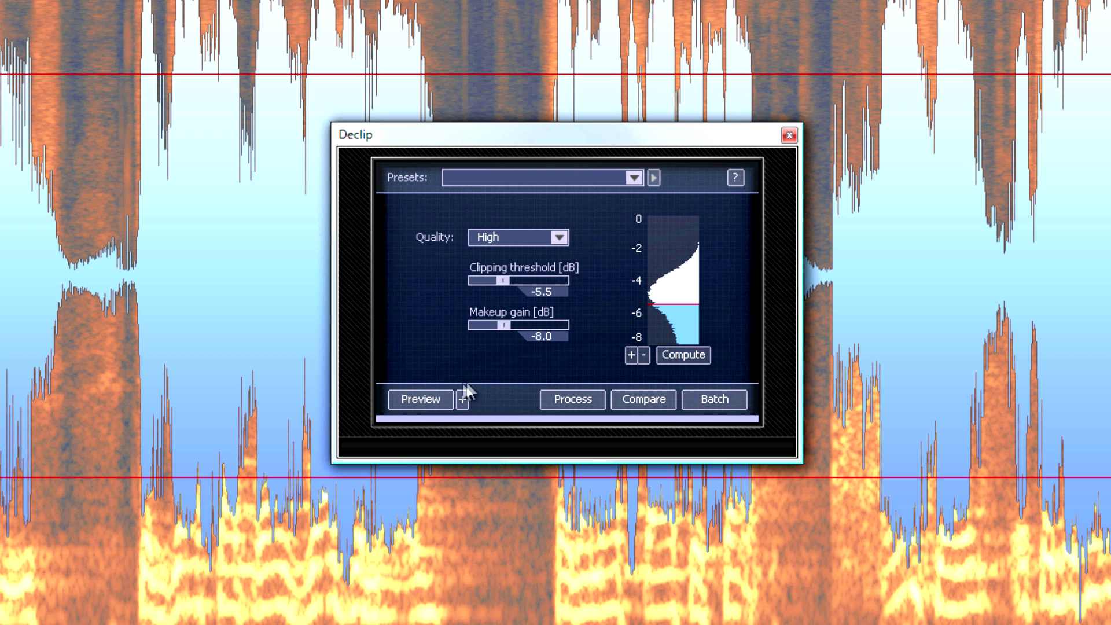
{"action": "left_click", "coordinate": [425, 399]}
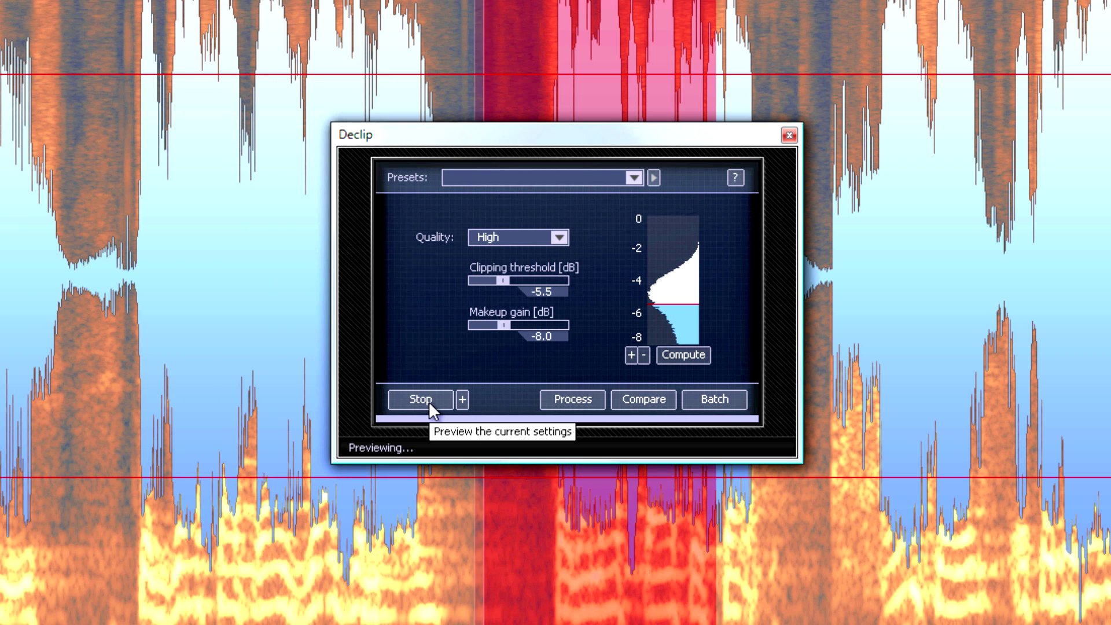
Step: Lower the clipping threshold to about -7.0 dB and makeup gain to -9.2 dB
{"action": "left_click", "coordinate": [429, 401]}
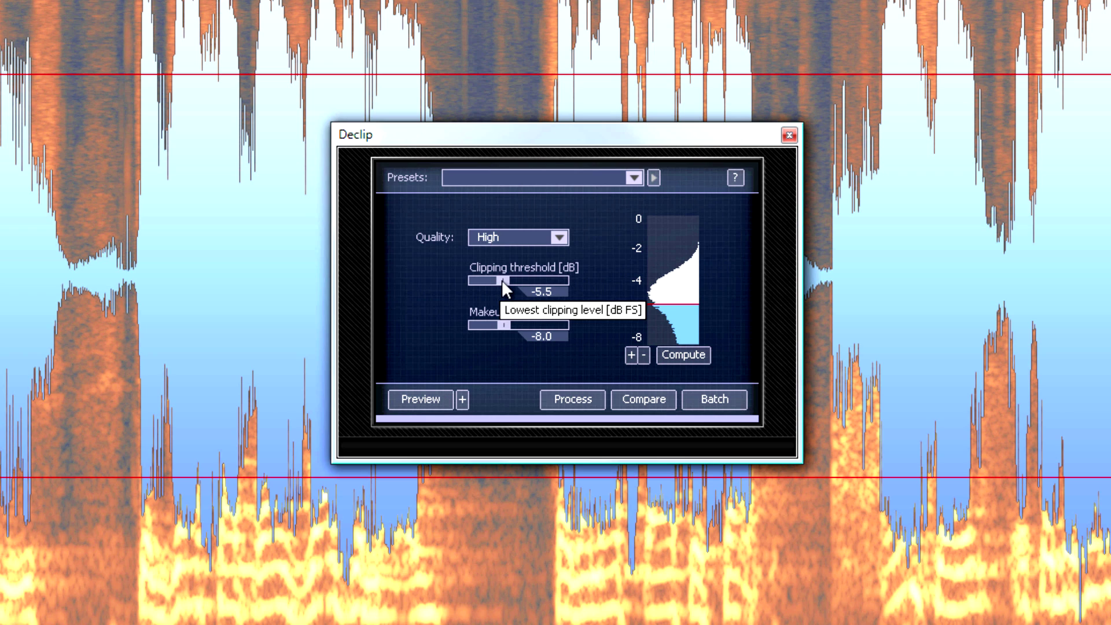
{"action": "left_click_drag", "start_coordinate": [501, 279], "coordinate": [484, 287]}
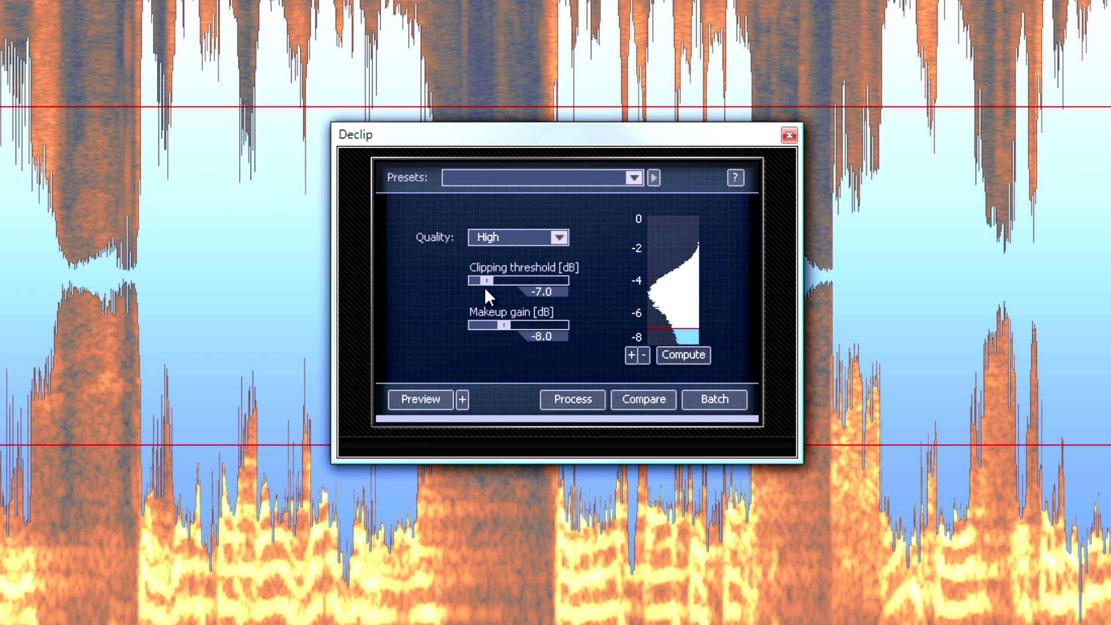
{"action": "left_click_drag", "start_coordinate": [501, 325], "coordinate": [497, 326]}
{"action": "left_click_drag", "start_coordinate": [493, 326], "coordinate": [491, 326]}
Step: Start and cancel processing, then preview the -7.0 / -9.2 dB settings
{"action": "left_click", "coordinate": [571, 396]}
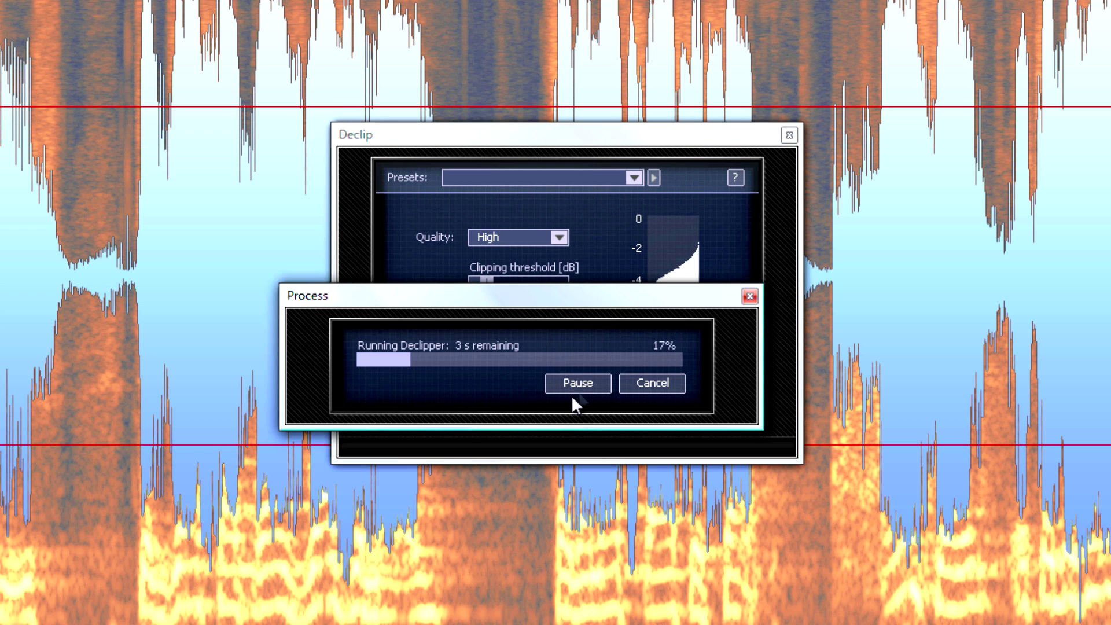
{"action": "left_click", "coordinate": [645, 381]}
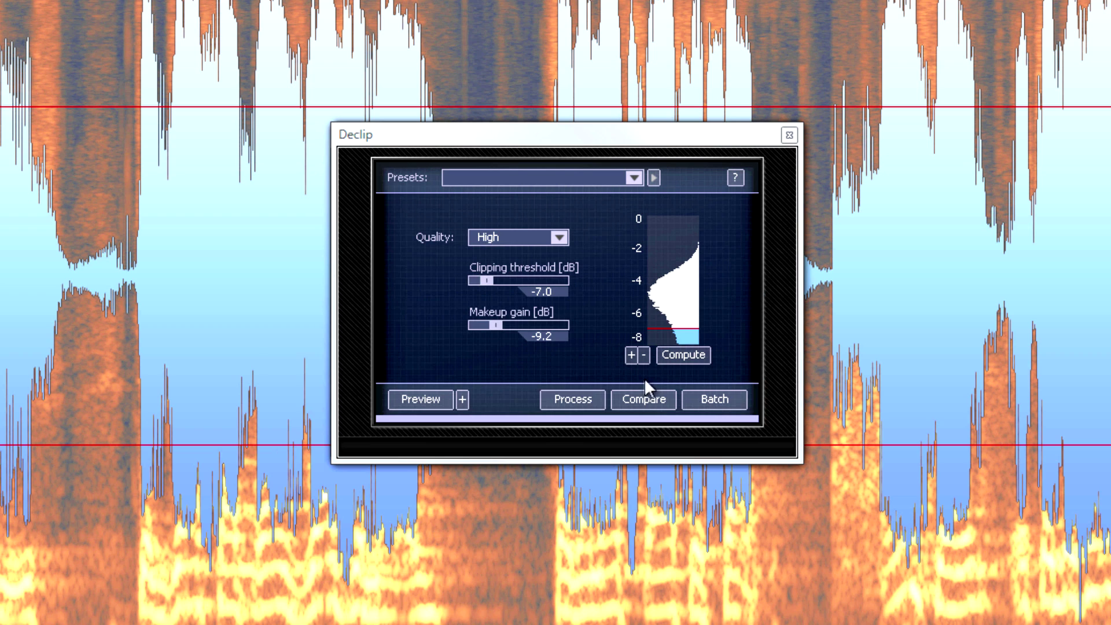
{"action": "left_click", "coordinate": [421, 398]}
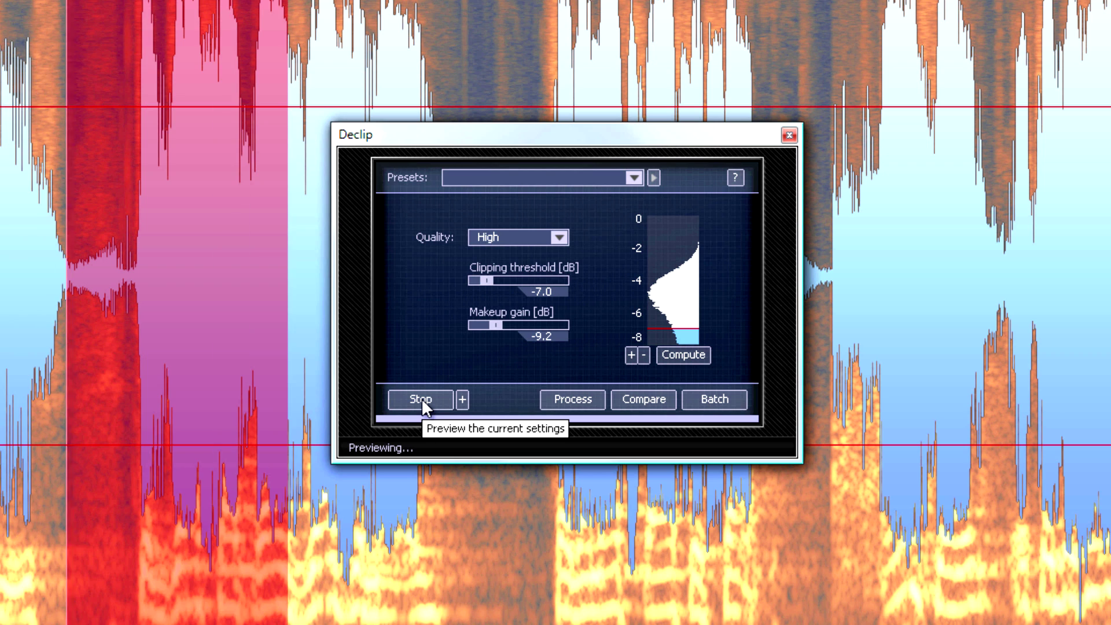
{"action": "left_click", "coordinate": [421, 397]}
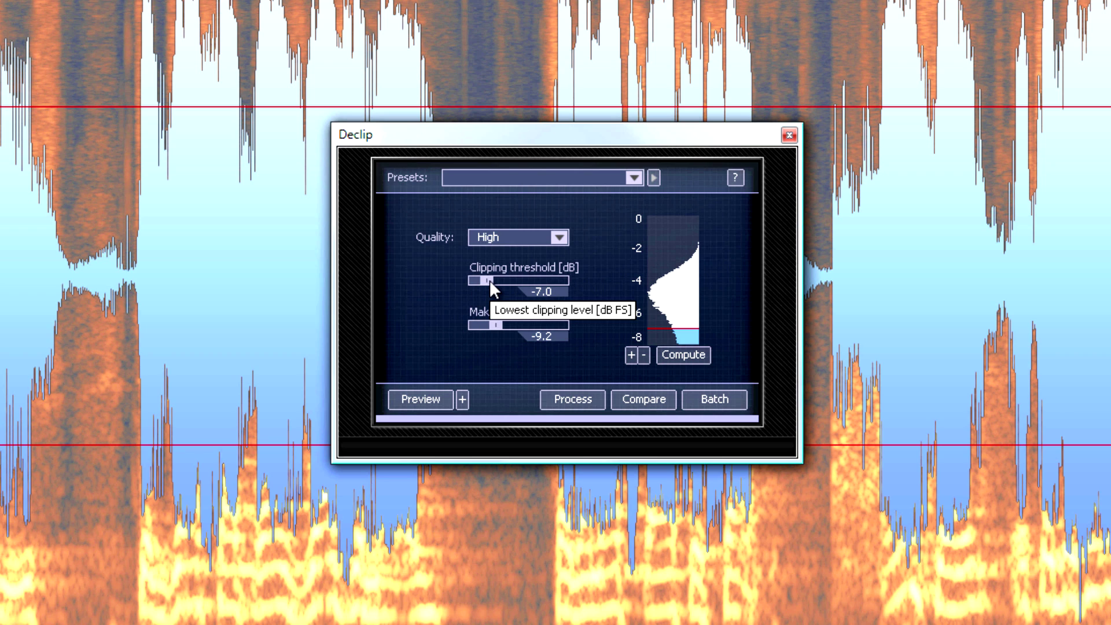
Step: Audition clipping thresholds between -6.5 and -6.9 dB with previews
{"action": "left_click_drag", "start_coordinate": [487, 279], "coordinate": [492, 280]}
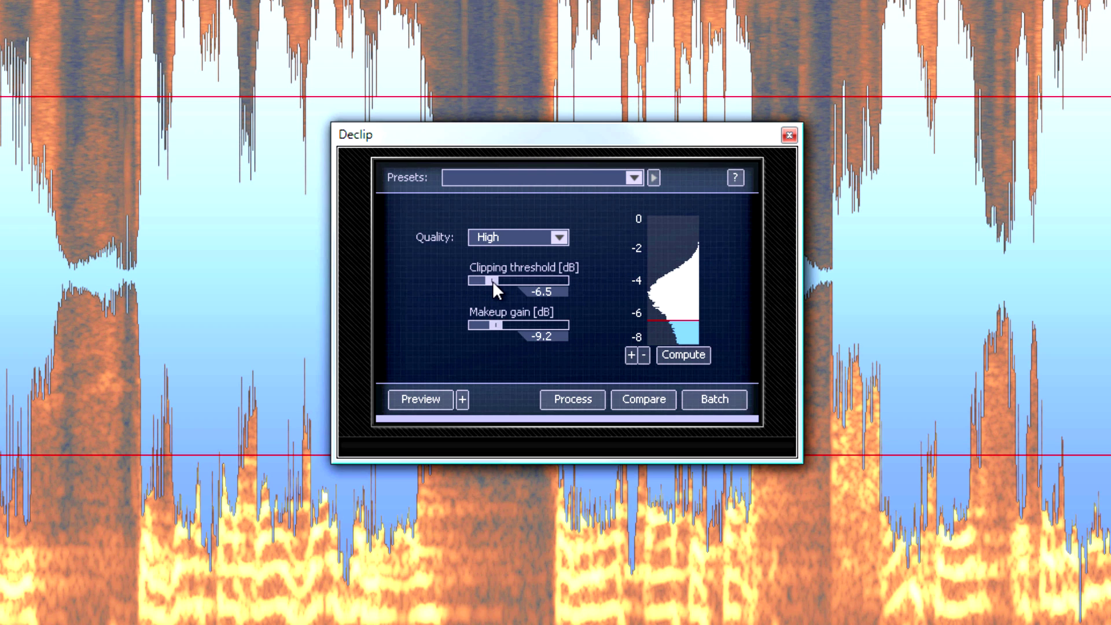
{"action": "left_click", "coordinate": [439, 398]}
{"action": "left_click_drag", "start_coordinate": [491, 280], "coordinate": [486, 283]}
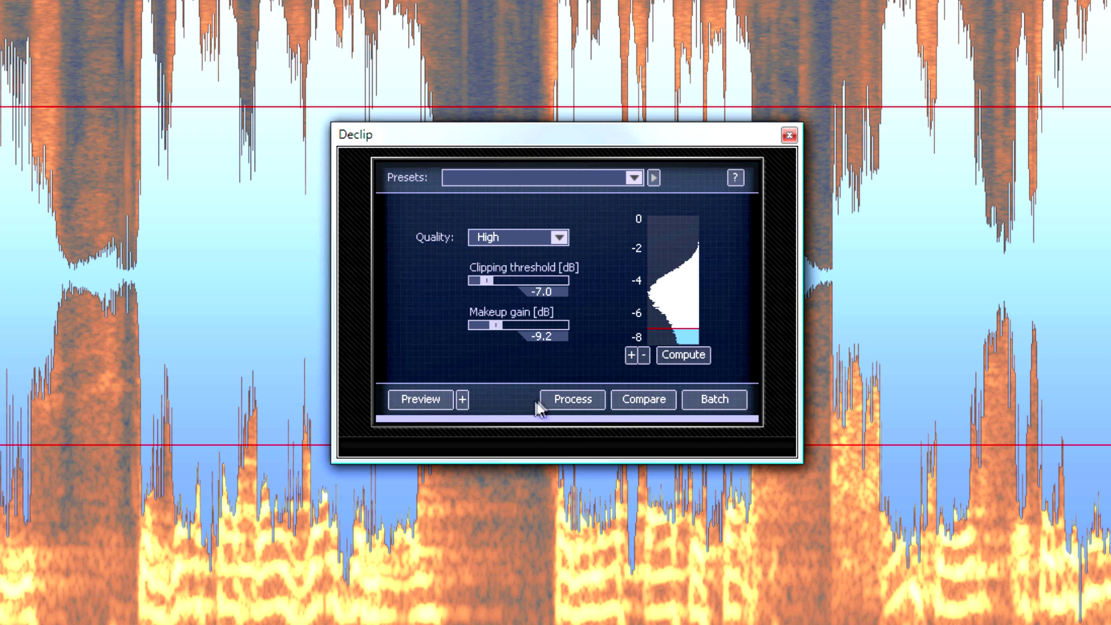
{"action": "left_click", "coordinate": [414, 401]}
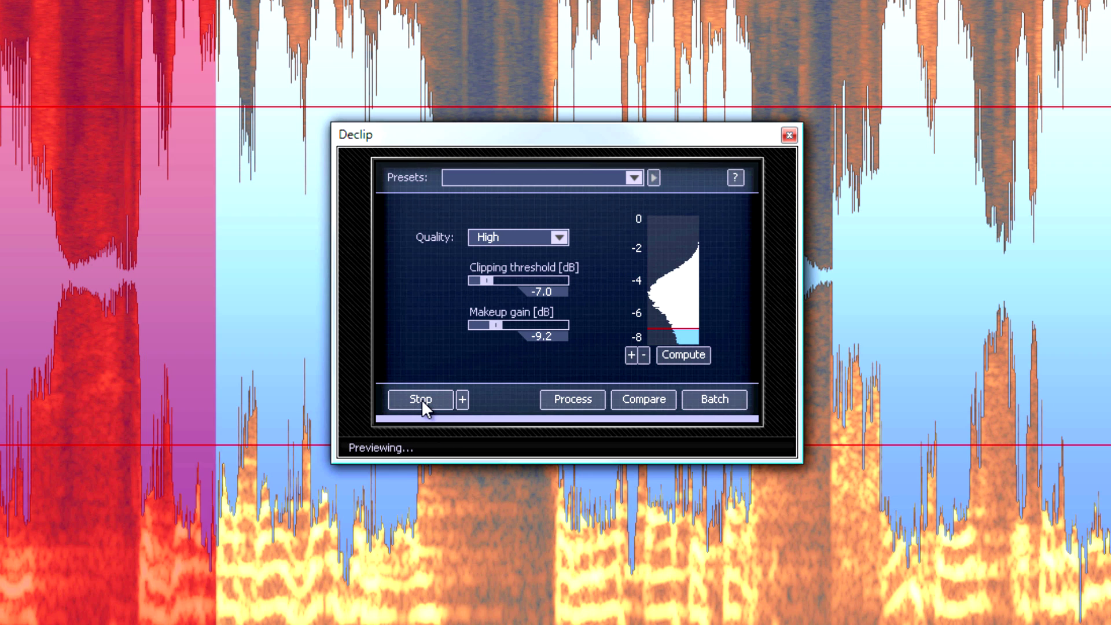
{"action": "left_click", "coordinate": [421, 399]}
Step: Preview a -7.5 dB clipping threshold, then return it to -7.0 dB
{"action": "mouse_move", "coordinate": [484, 282]}
{"action": "left_mouse_down"}
{"action": "mouse_move", "coordinate": [464, 292]}
{"action": "mouse_move", "coordinate": [481, 280]}
{"action": "left_mouse_up"}
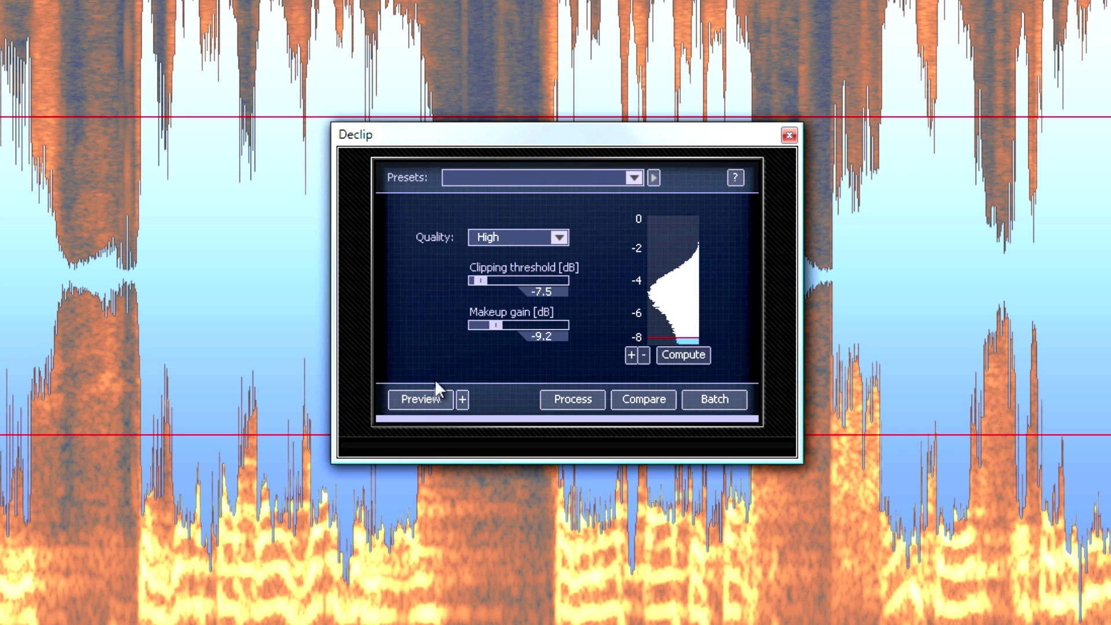
{"action": "left_click", "coordinate": [434, 393]}
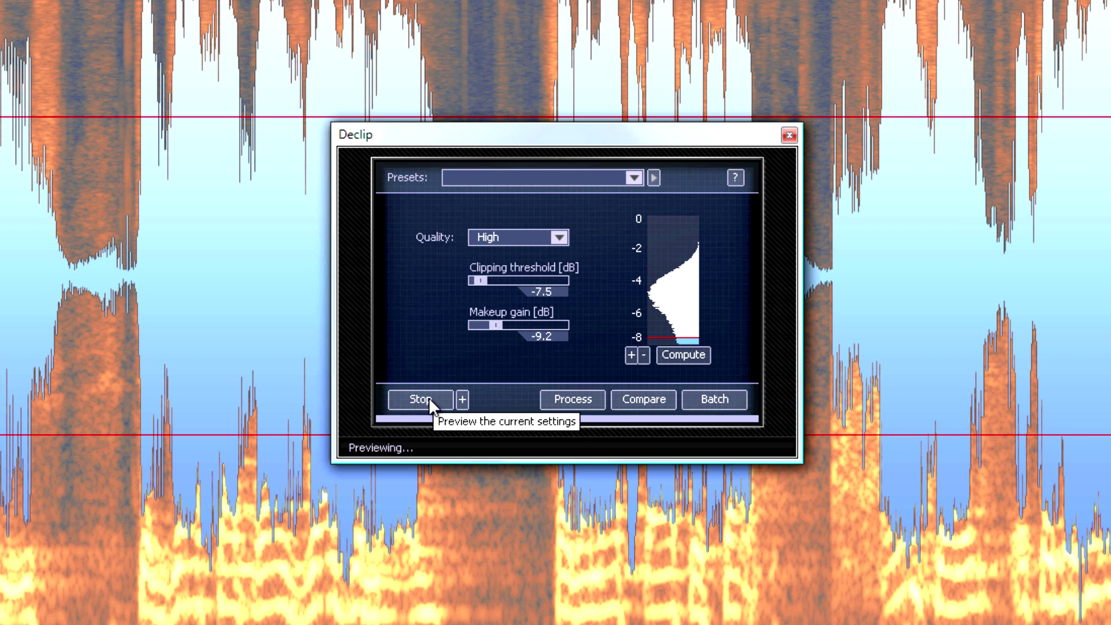
{"action": "left_click", "coordinate": [428, 397]}
{"action": "left_click_drag", "start_coordinate": [479, 280], "coordinate": [485, 278]}
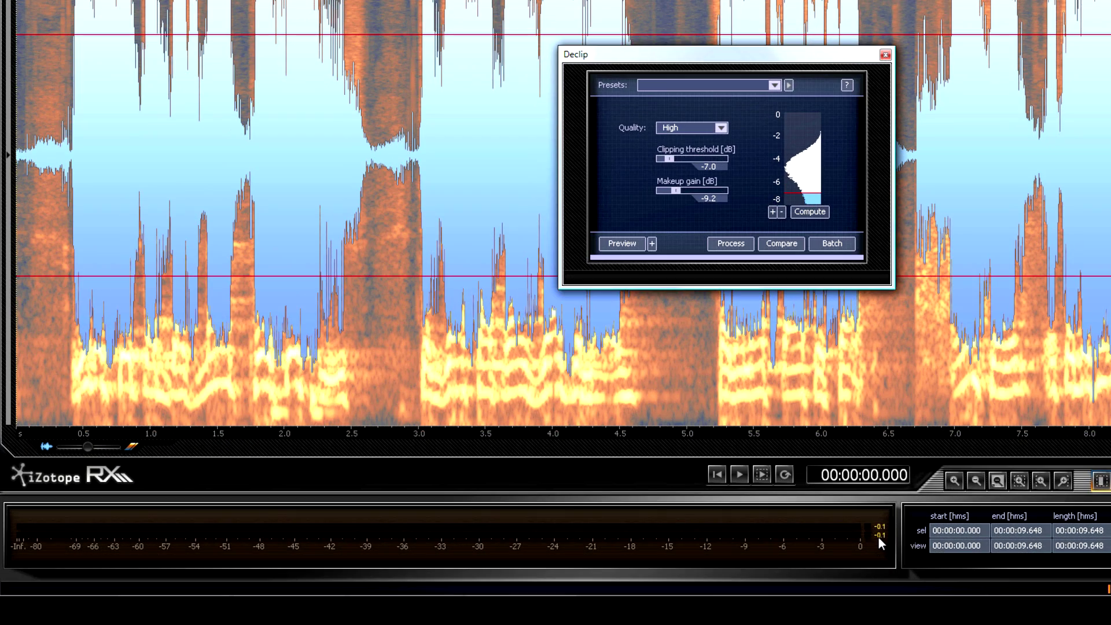
{"action": "left_click", "coordinate": [878, 538]}
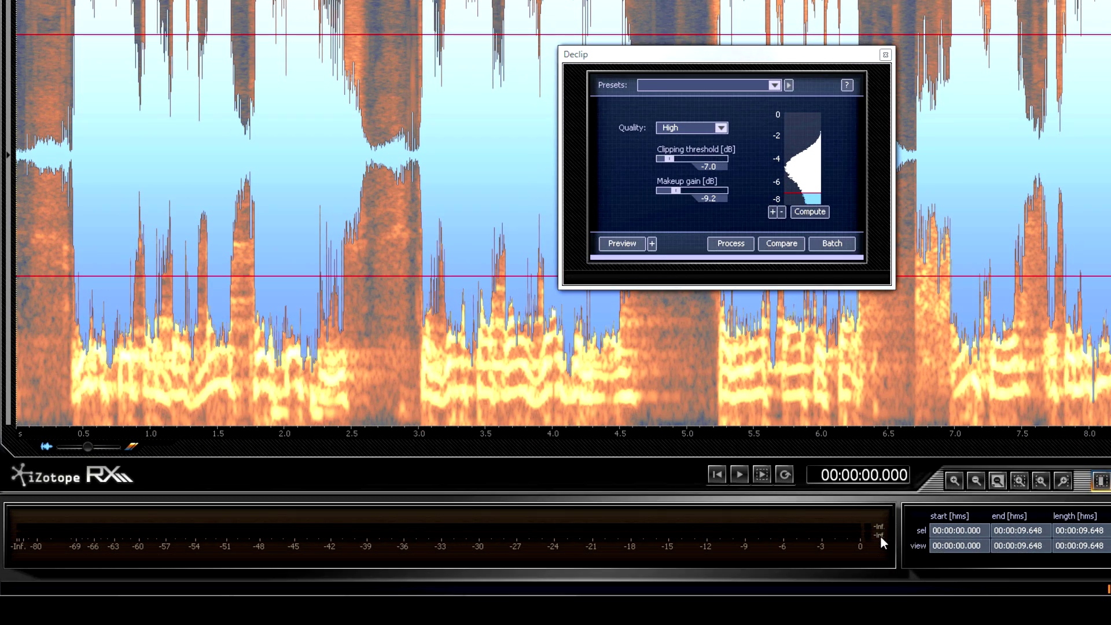
{"action": "left_click", "coordinate": [622, 244]}
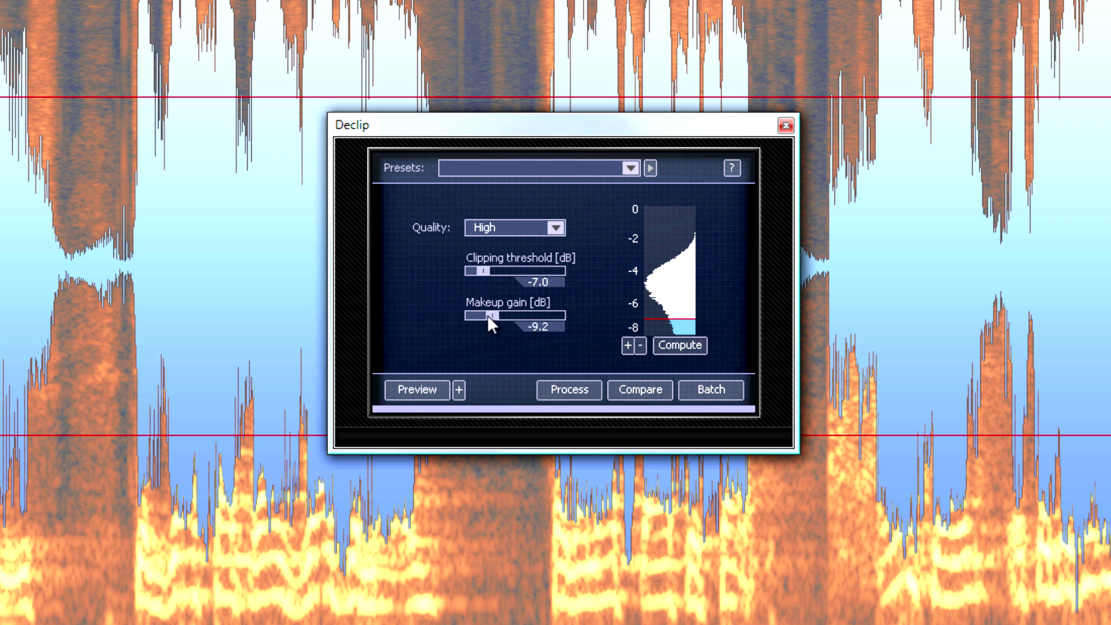
Step: Lower makeup gain to -11.0 dB and process the whole recording with Declip
{"action": "left_click_drag", "start_coordinate": [487, 312], "coordinate": [474, 317]}
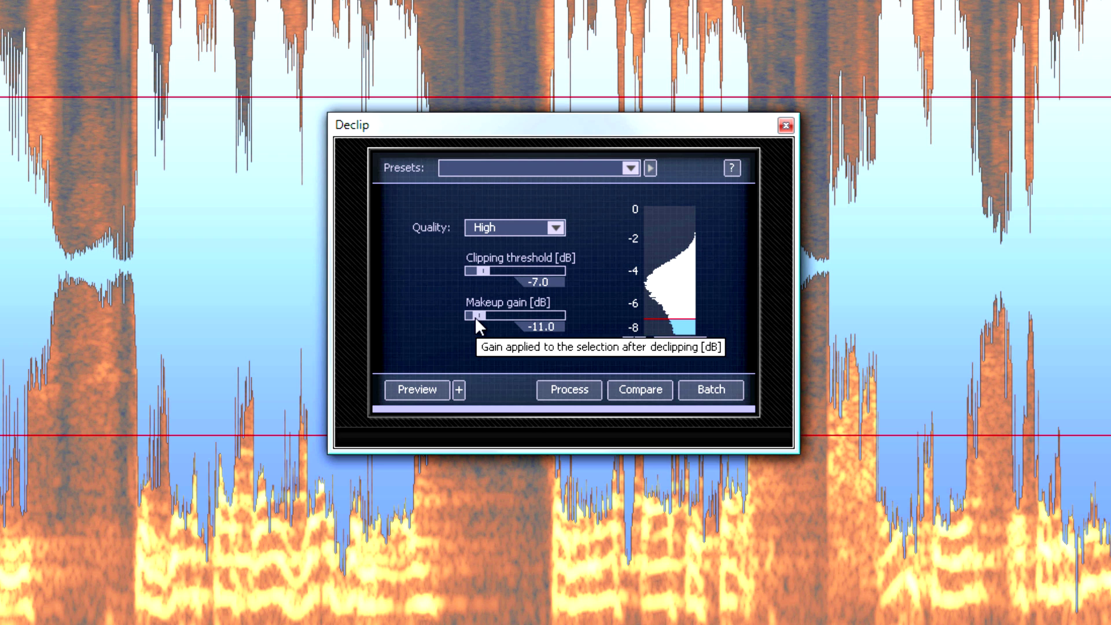
{"action": "left_click", "coordinate": [567, 390]}
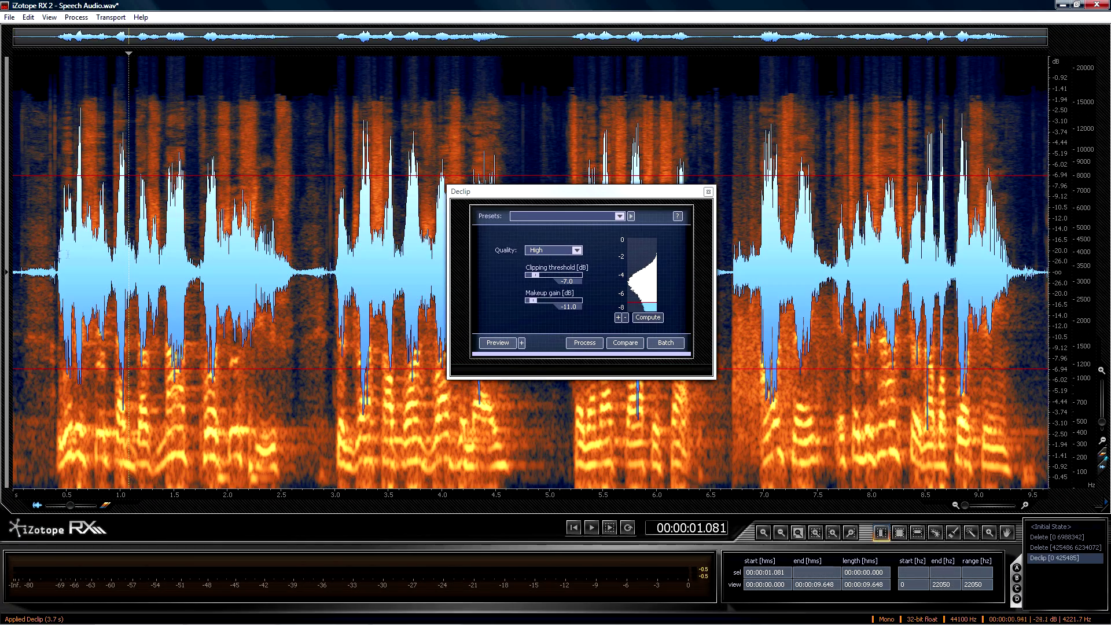
{"action": "left_click", "coordinate": [18, 257]}
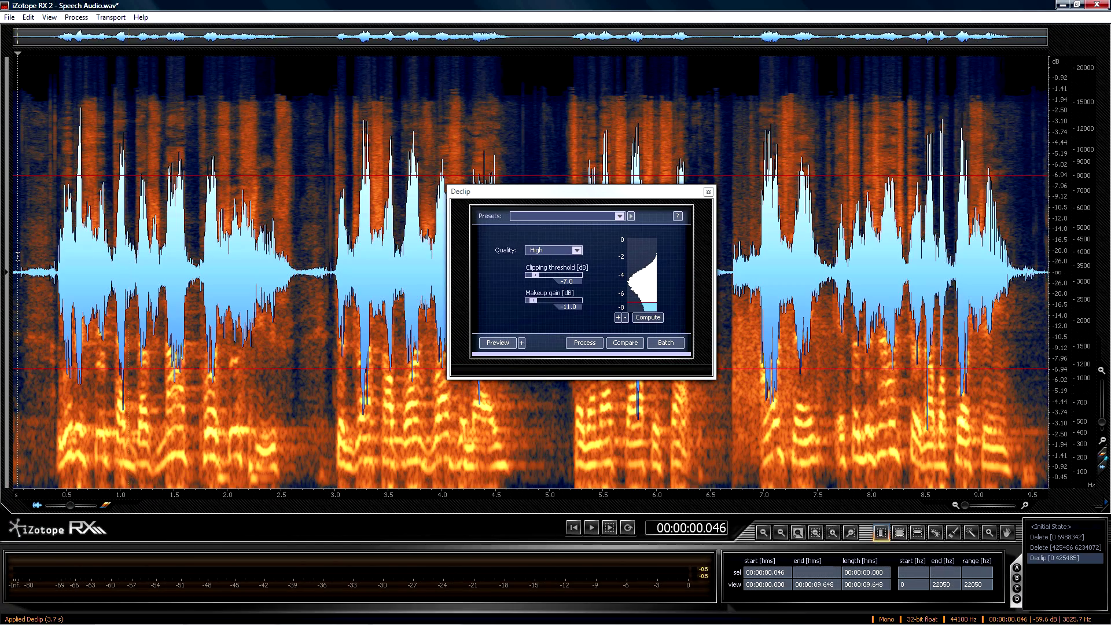
{"action": "key", "text": "space"}
{"action": "key", "text": "space"}
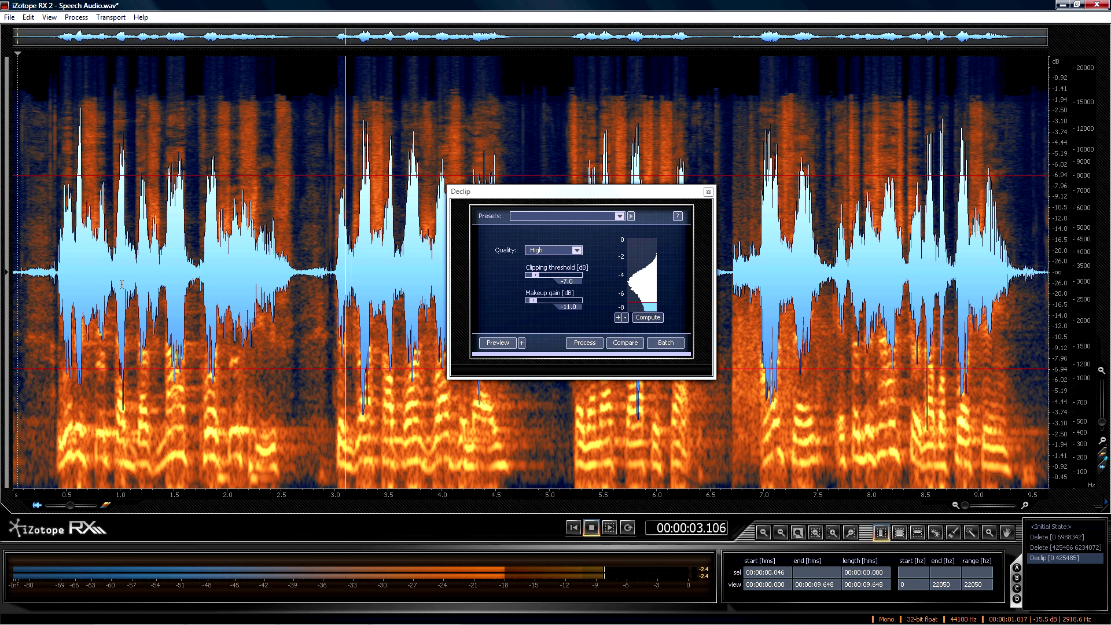
{"action": "key", "text": "space"}
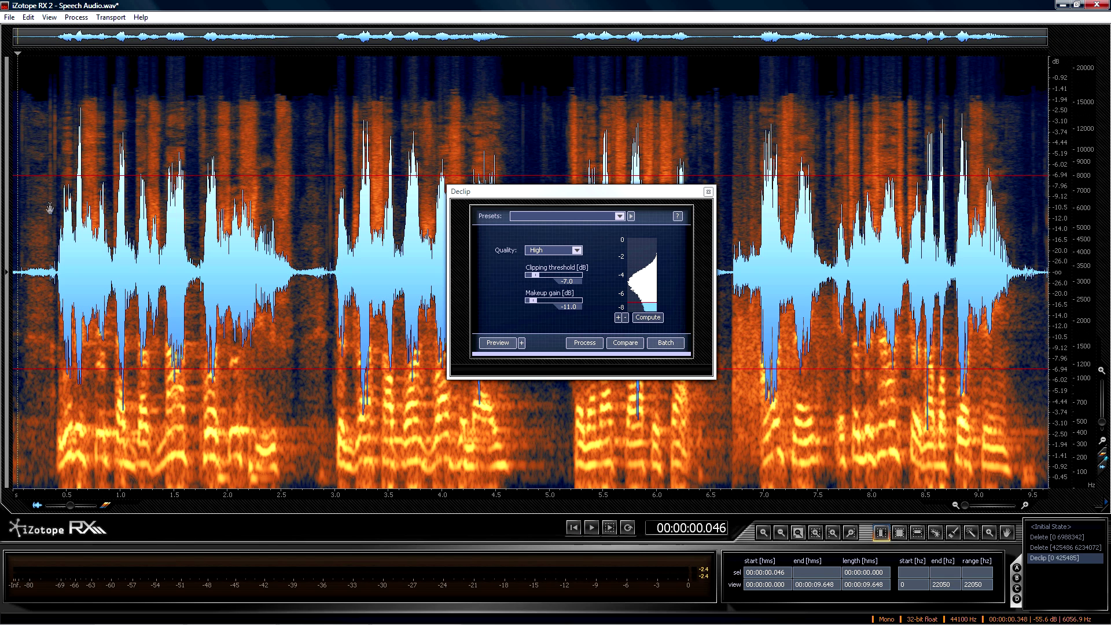
{"action": "key", "text": "ctrl+z"}
{"action": "key", "text": "space"}
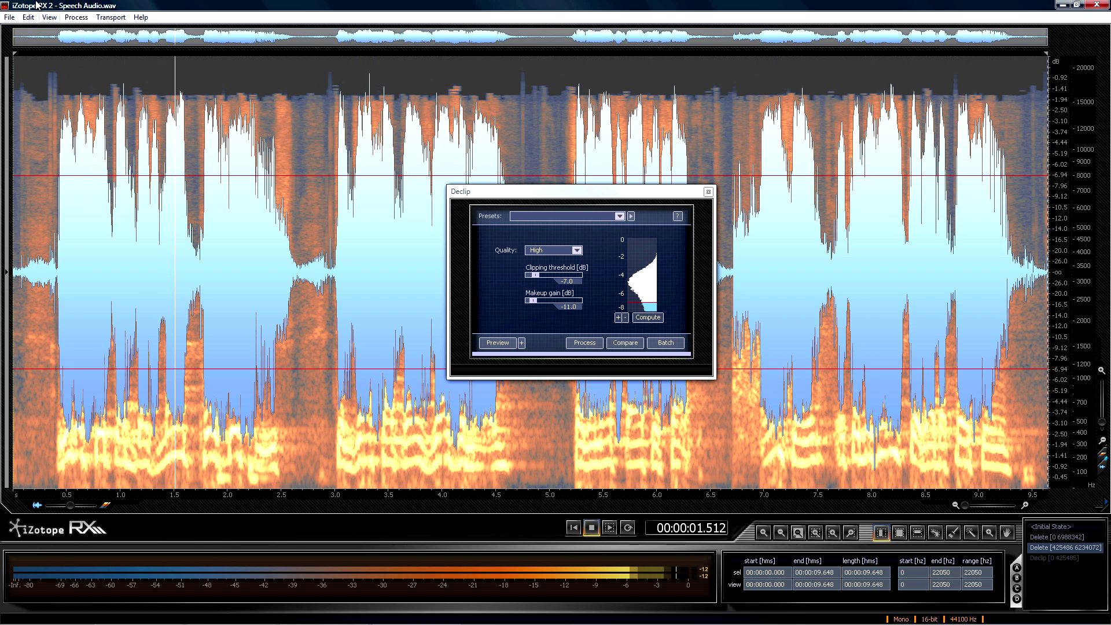
{"action": "key", "text": "space"}
{"action": "left_click", "coordinate": [28, 18]}
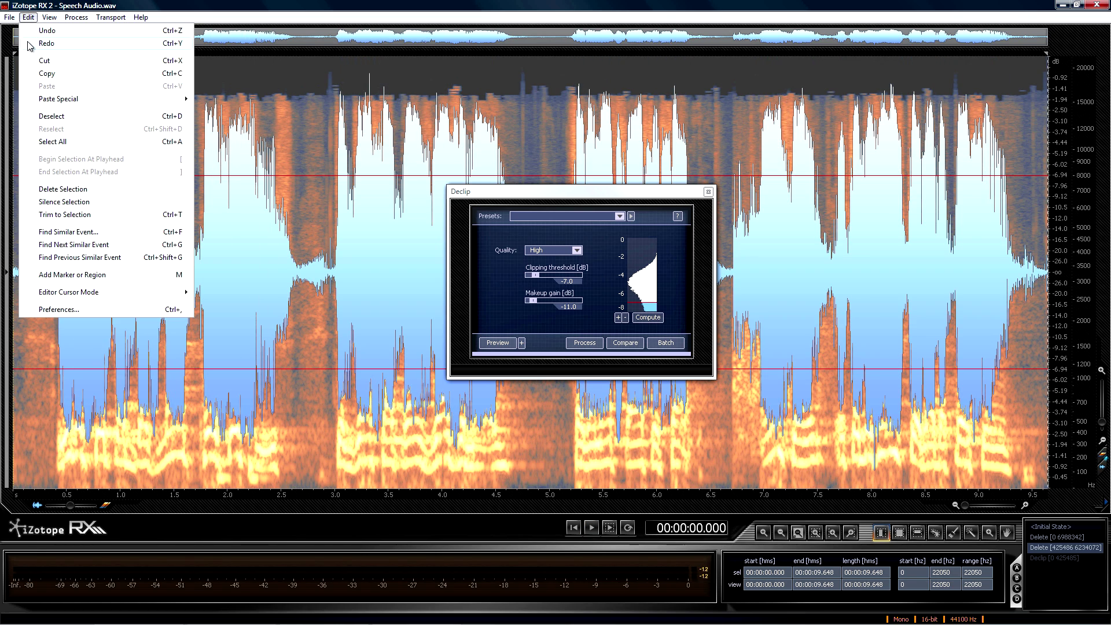
{"action": "left_click", "coordinate": [30, 44]}
{"action": "key", "text": "space"}
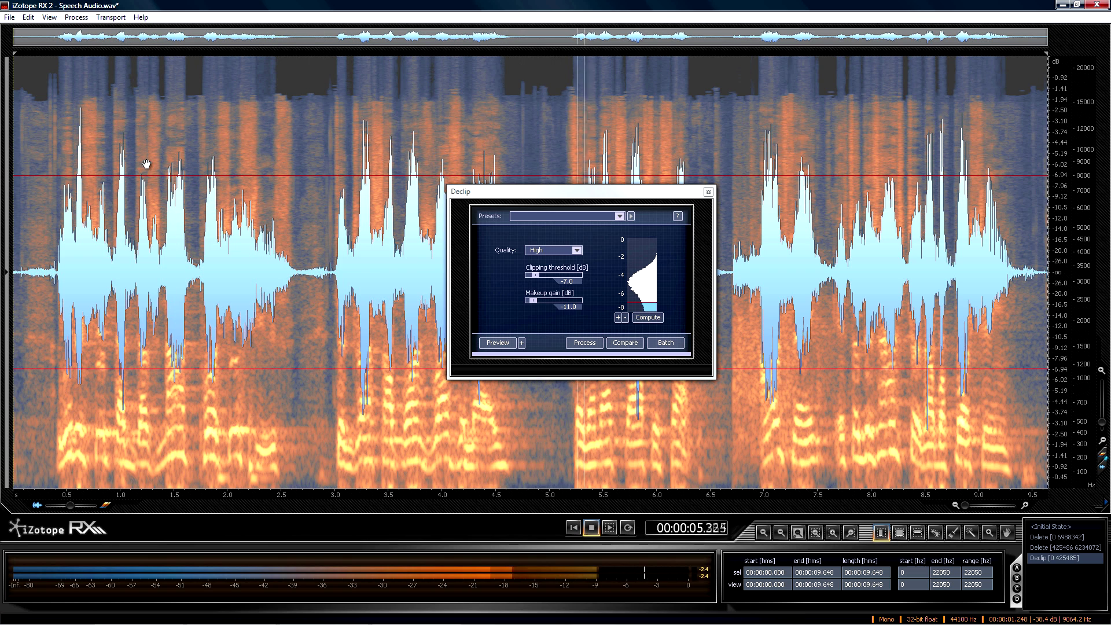
{"action": "key", "text": "space"}
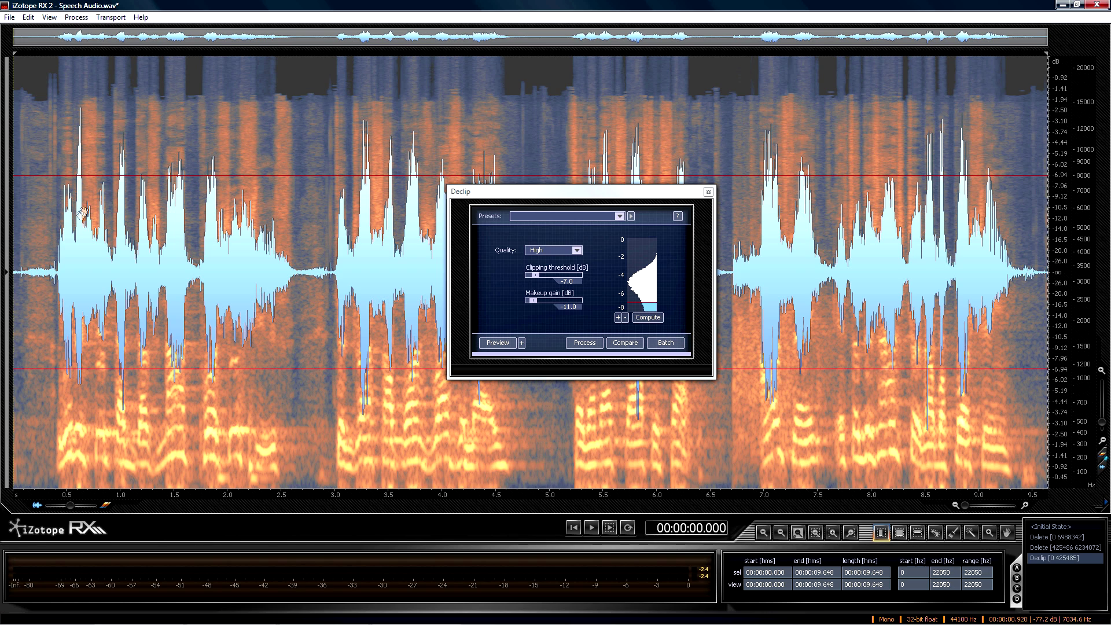
{"action": "left_click", "coordinate": [48, 255]}
{"action": "key", "text": "space"}
{"action": "key", "text": "space"}
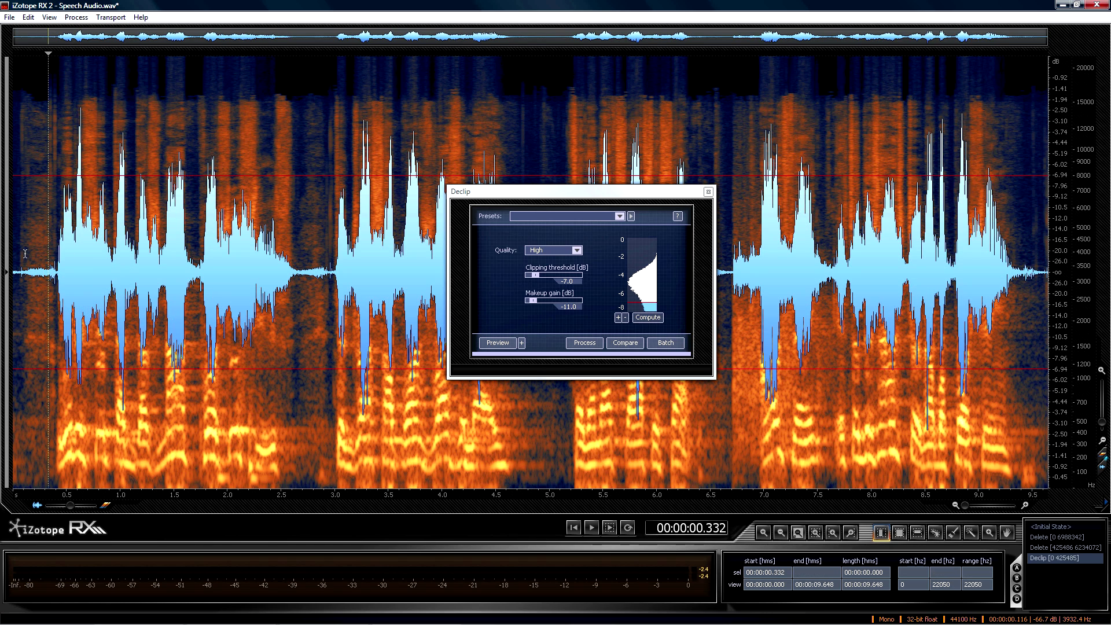
{"action": "left_click", "coordinate": [25, 254]}
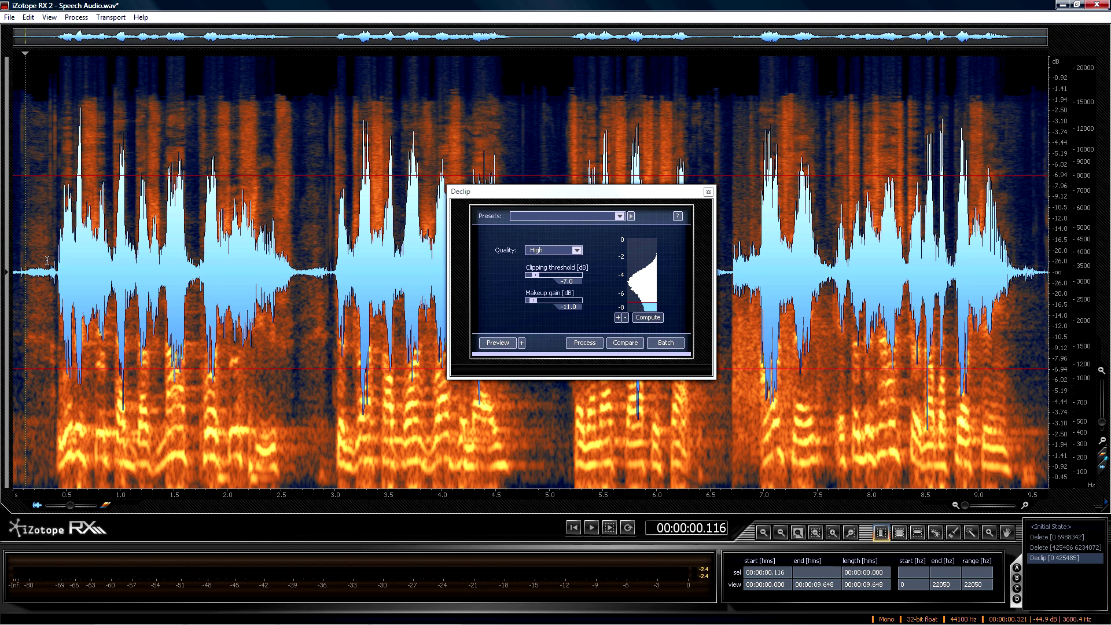
{"action": "key", "text": "Home"}
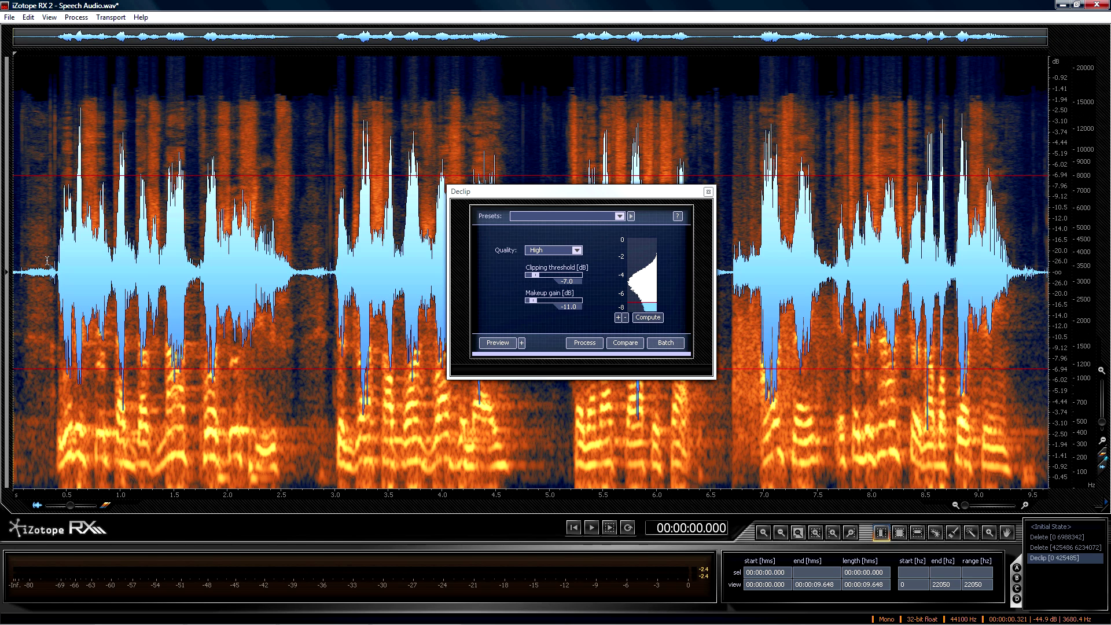
Step: Play the declipped result, undo Declip, then play and stop the original clipped audio
{"action": "key", "text": "space"}
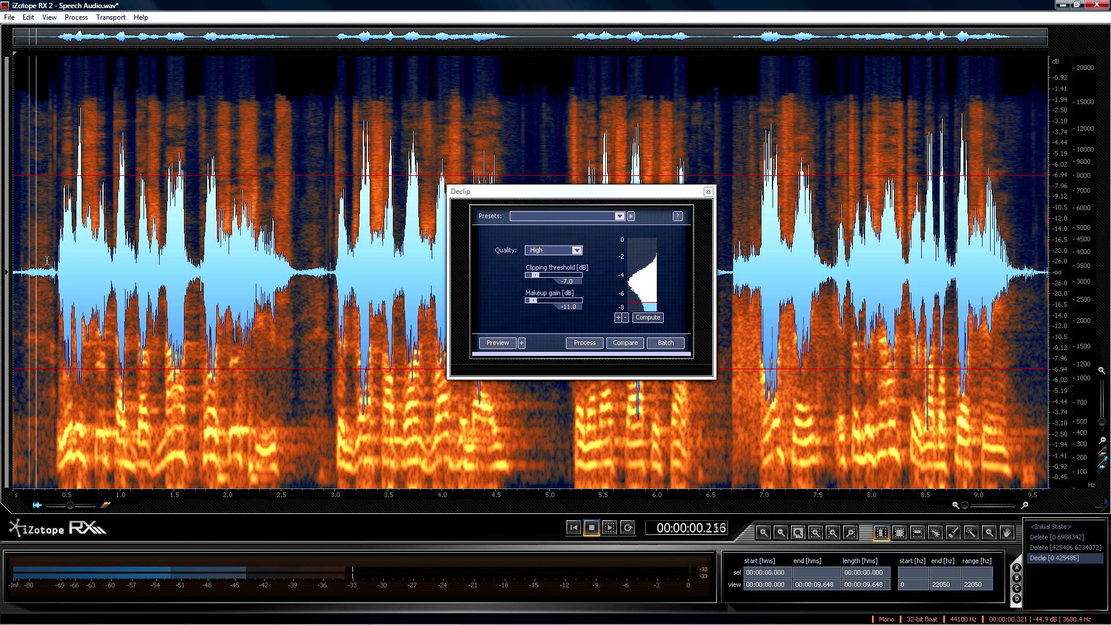
{"action": "left_click", "coordinate": [28, 17]}
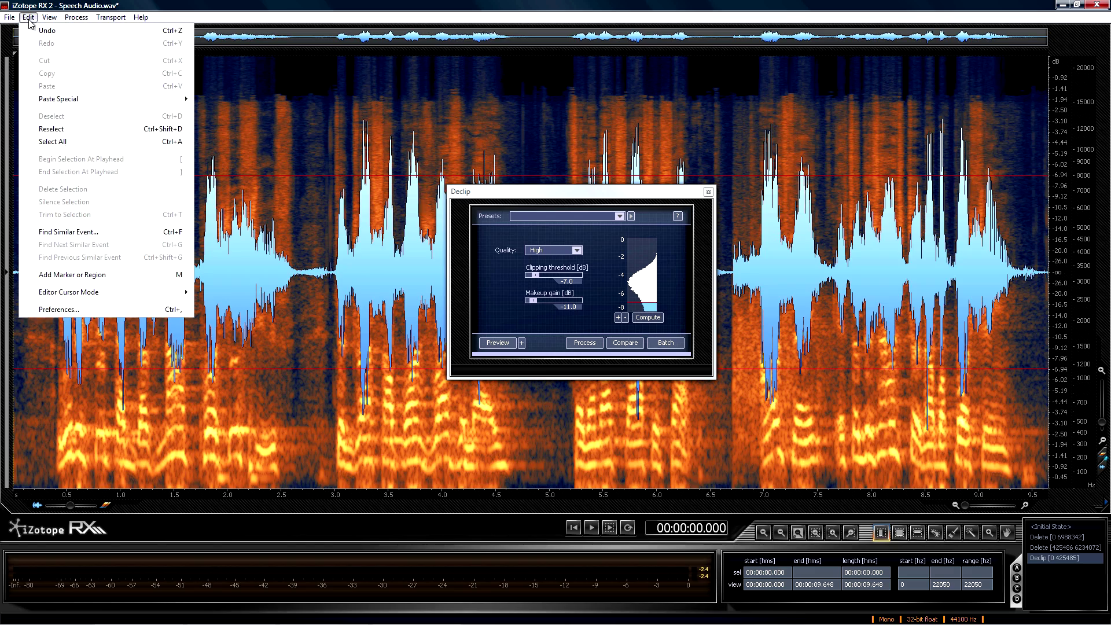
{"action": "left_click", "coordinate": [32, 30]}
{"action": "key", "text": "space"}
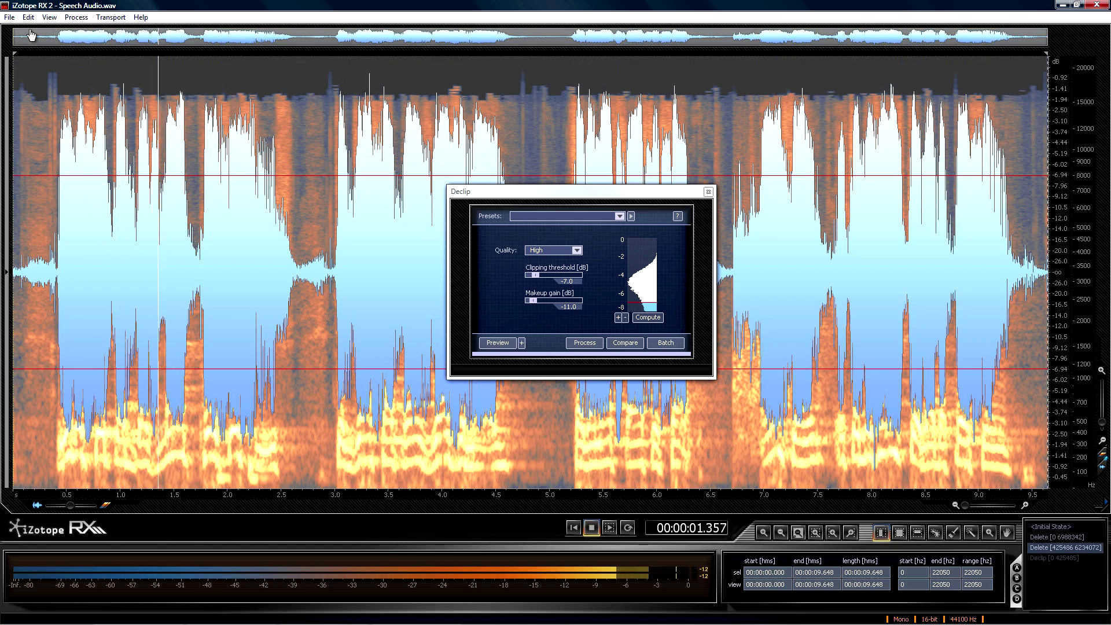
{"action": "key", "text": "space"}
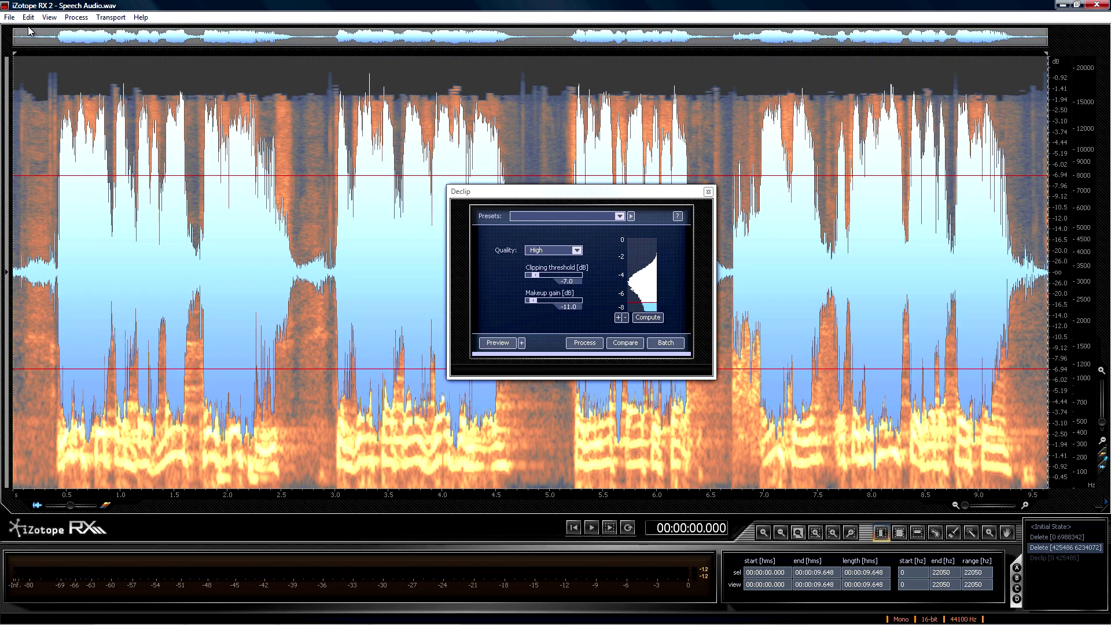